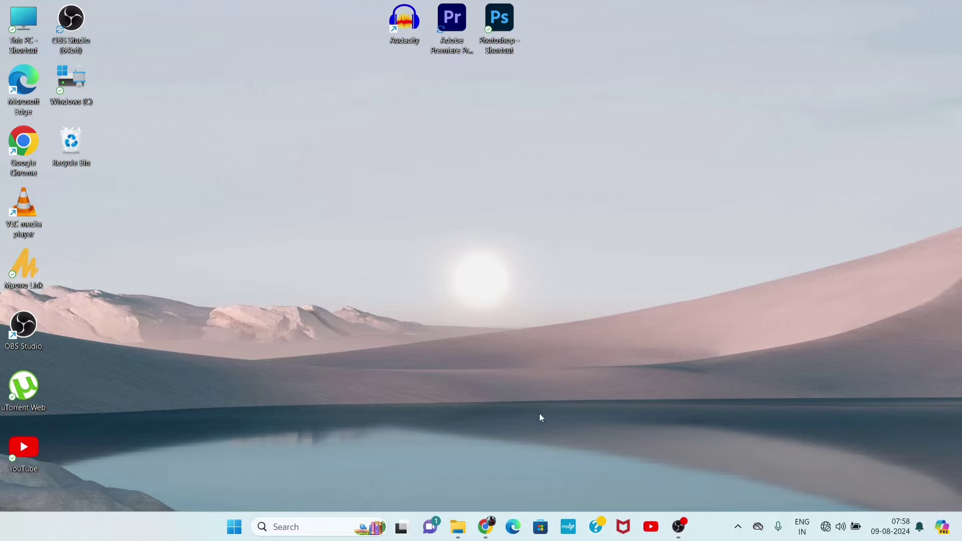
# Switch to Chrome, close the Certify Work From Home Jobs article and check the address of the Operations Analyst - Payor Enrollment application page
pyautogui.moveTo(490, 518)
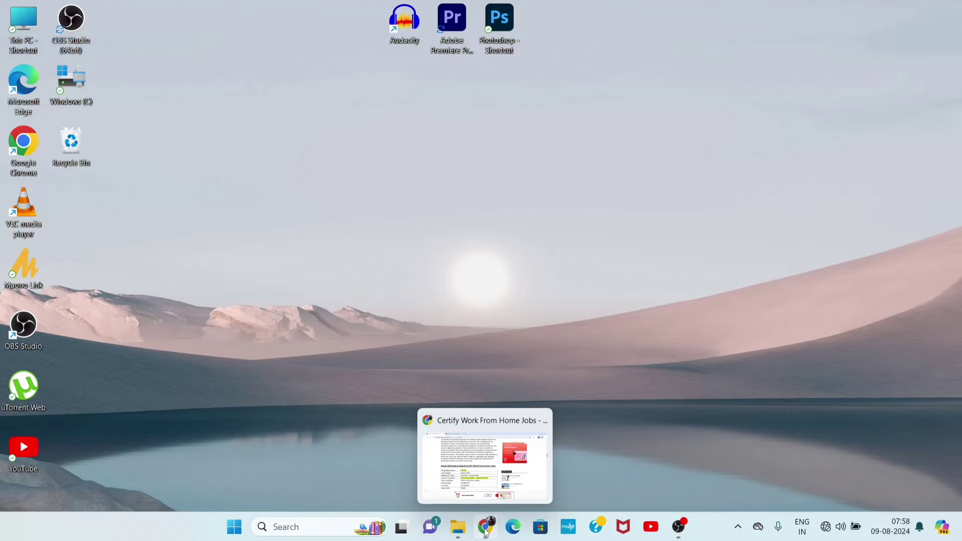
pyautogui.click(486, 531)
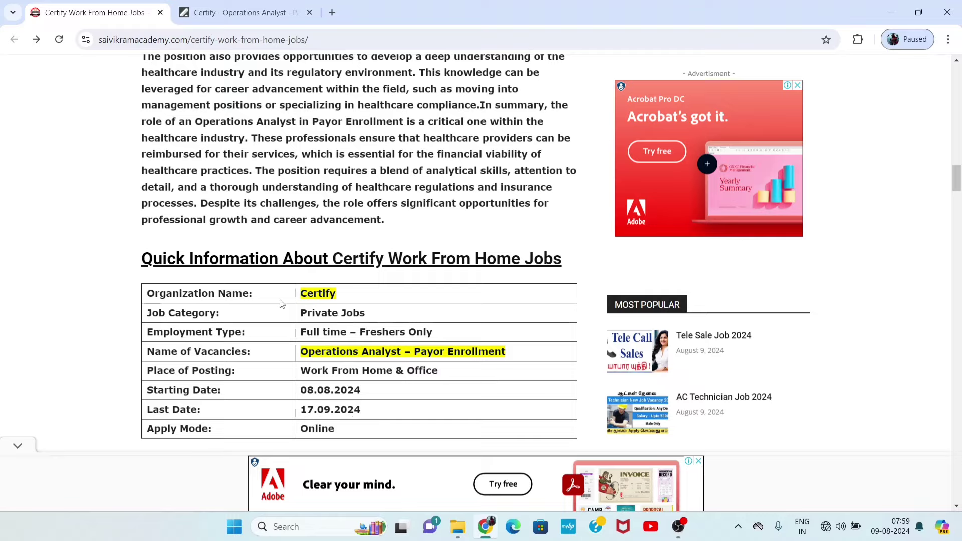
pyautogui.click(160, 12)
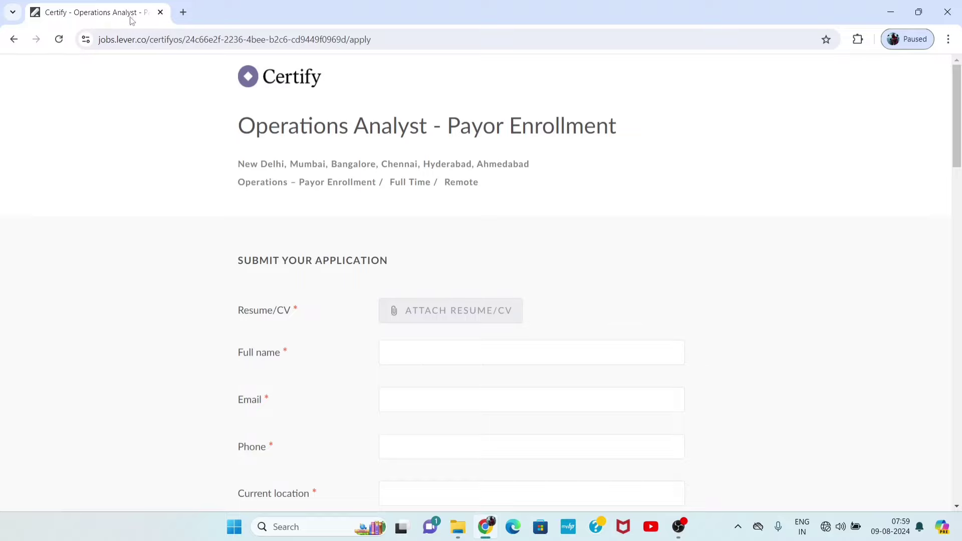
pyautogui.moveTo(120, 45); pyautogui.dragTo(393, 44)
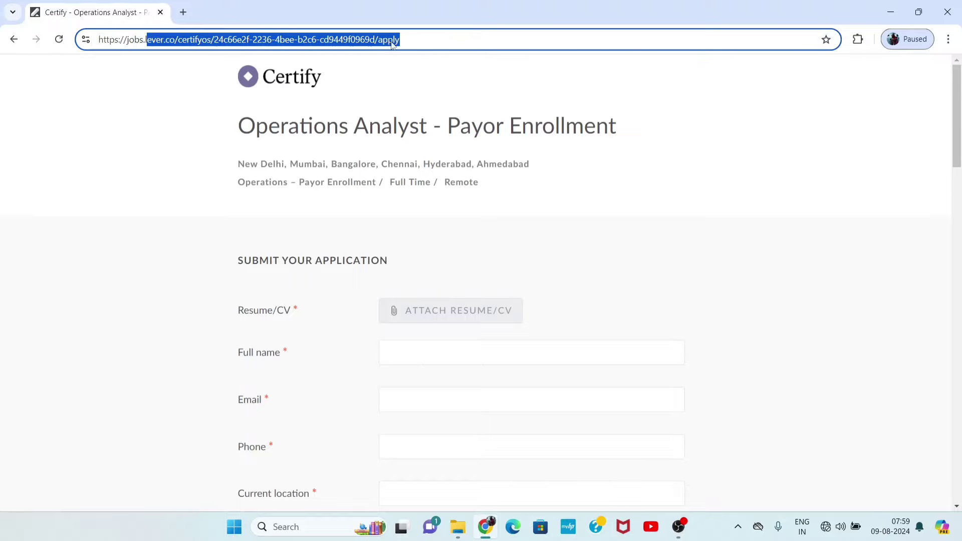
pyautogui.click(457, 92)
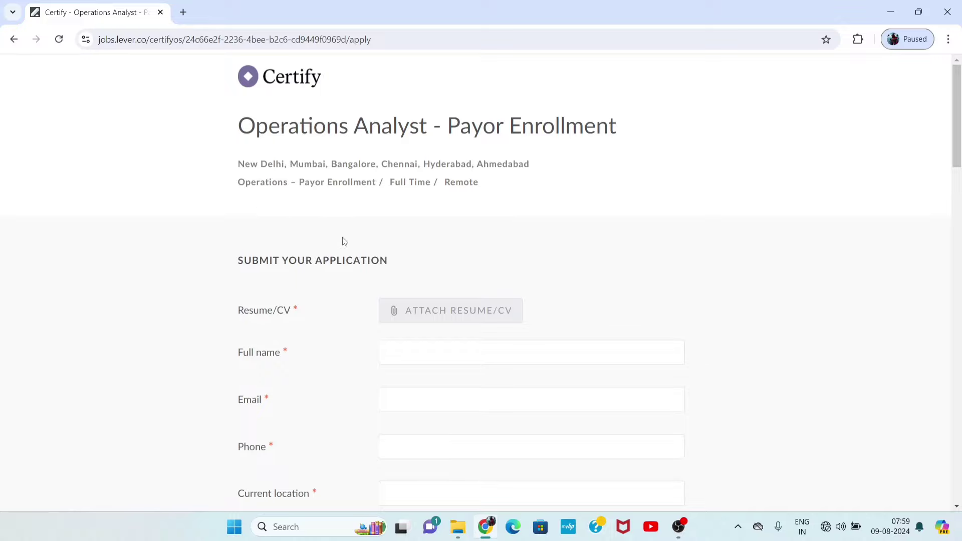
# Open the file chooser for the Resume/CV attachment and cancel it without choosing a file
pyautogui.scroll(-3, 344, 242)
pyautogui.scroll(3, 345, 241)
pyautogui.scroll(-1, 343, 288)
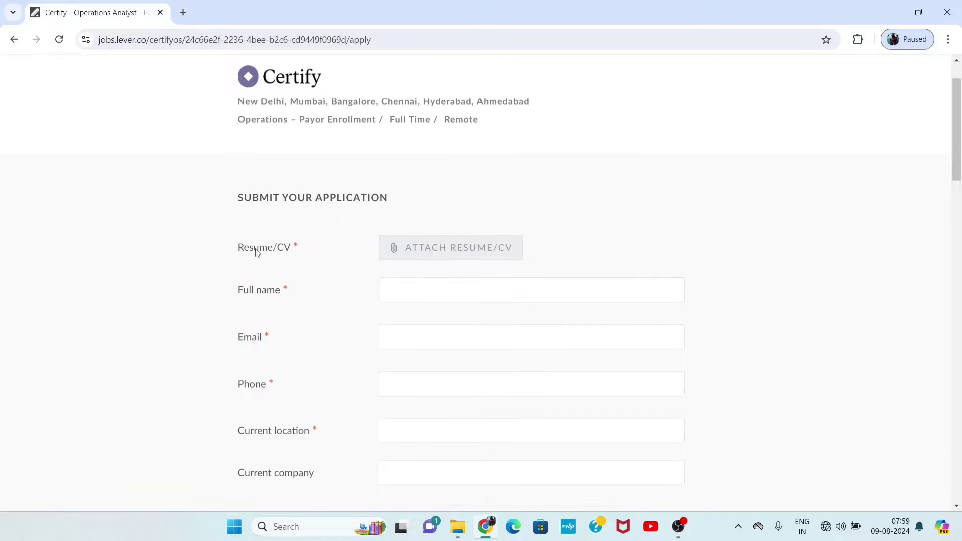
pyautogui.click(416, 260)
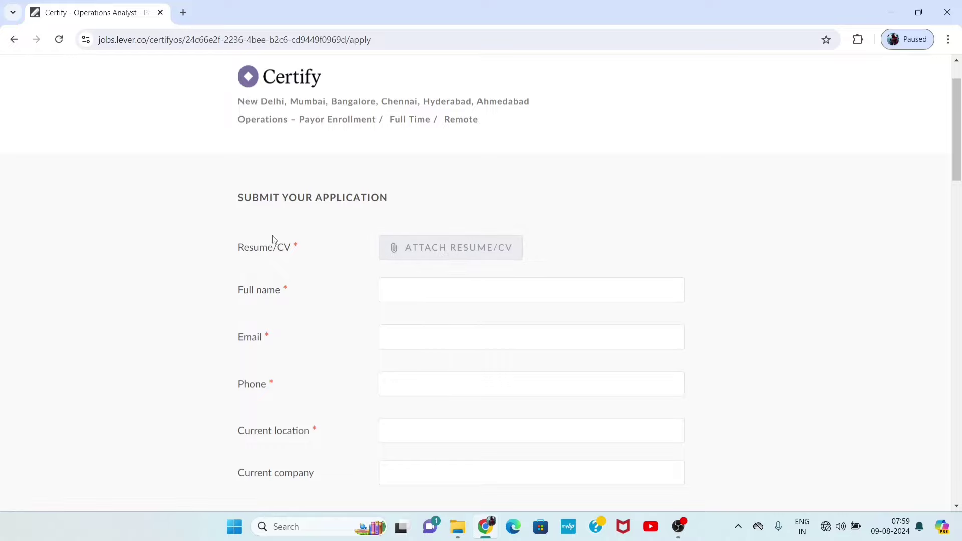
pyautogui.click(423, 251)
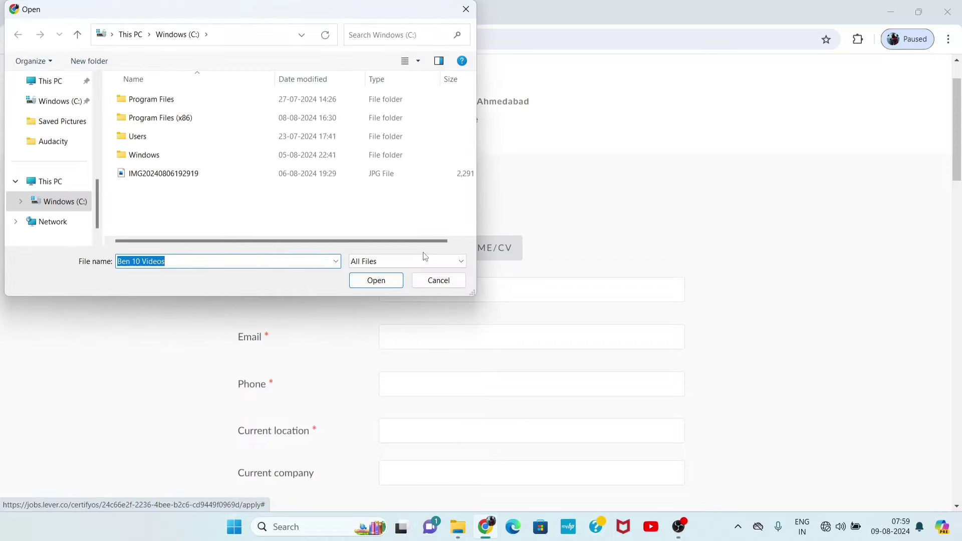
pyautogui.click(465, 9)
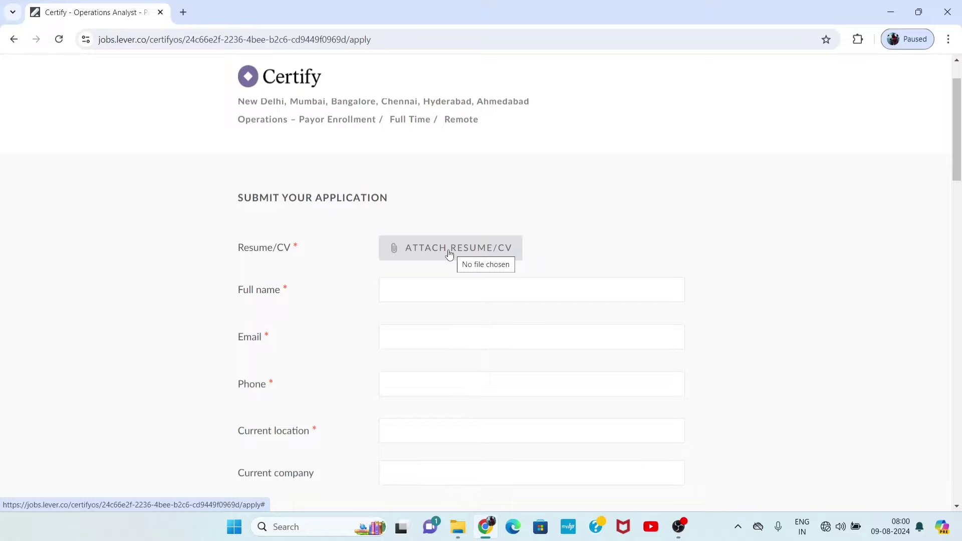
# Examine the application form's personal details, current company, profile links and start date sections
pyautogui.scroll(-1, 449, 254)
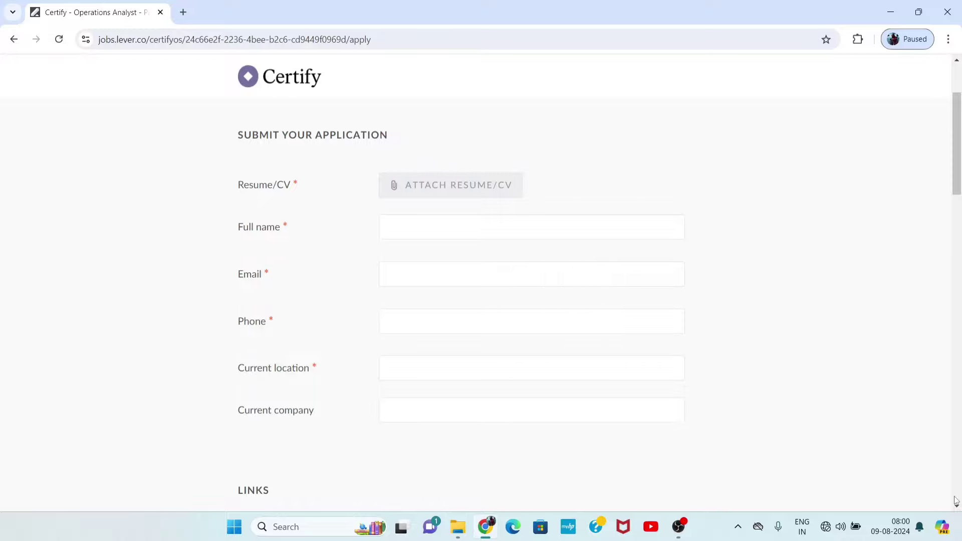
pyautogui.scroll(-3, 544, 352)
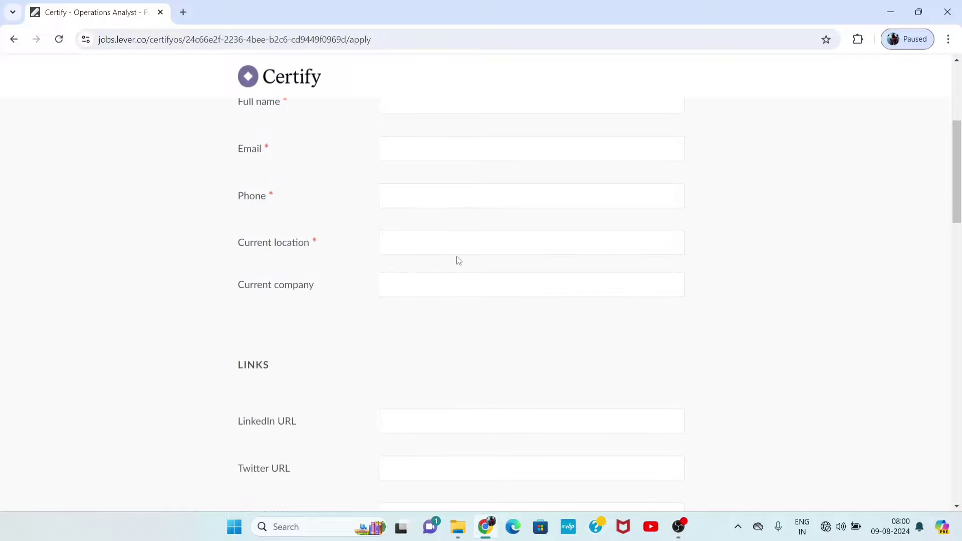
pyautogui.scroll(-3, 458, 356)
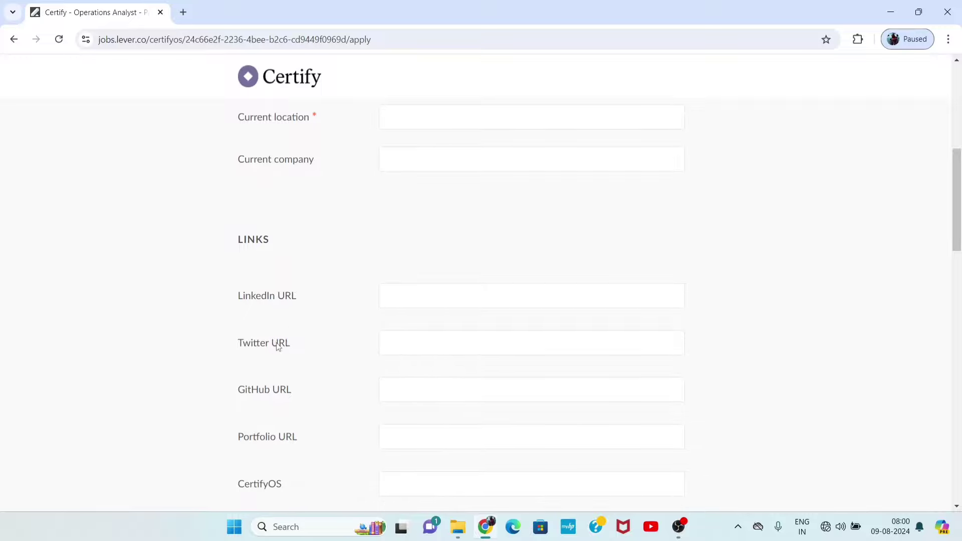
pyautogui.scroll(-1, 278, 344)
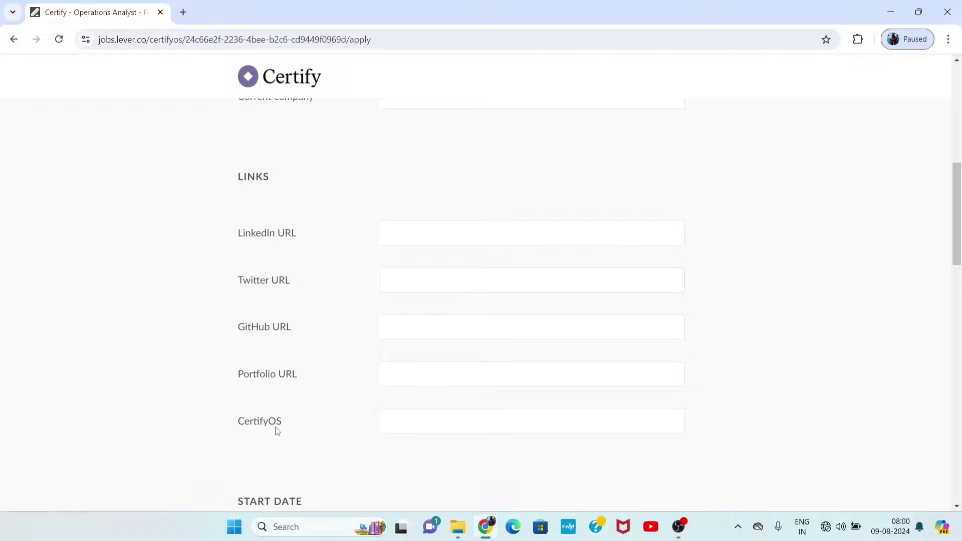
pyautogui.scroll(6, 294, 428)
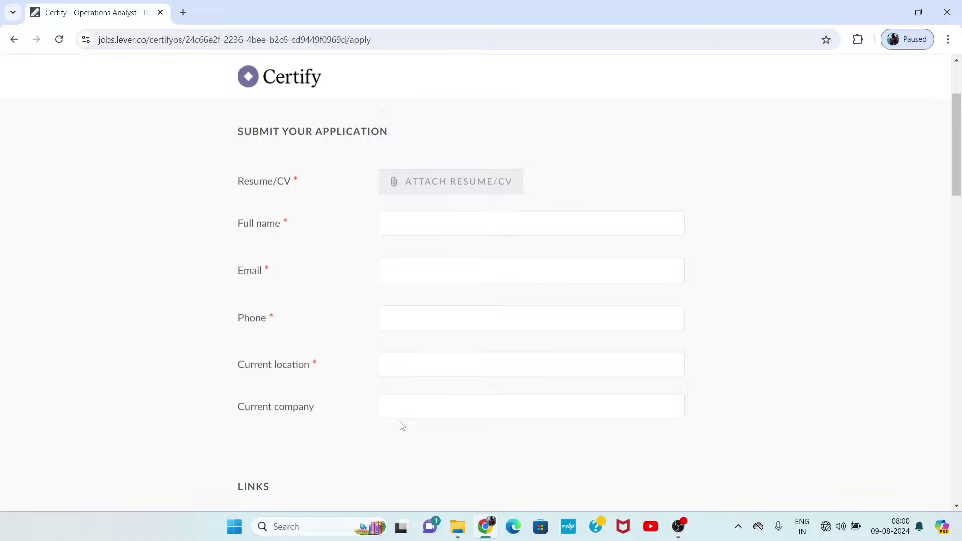
pyautogui.scroll(-2, 401, 431)
pyautogui.scroll(2, 402, 428)
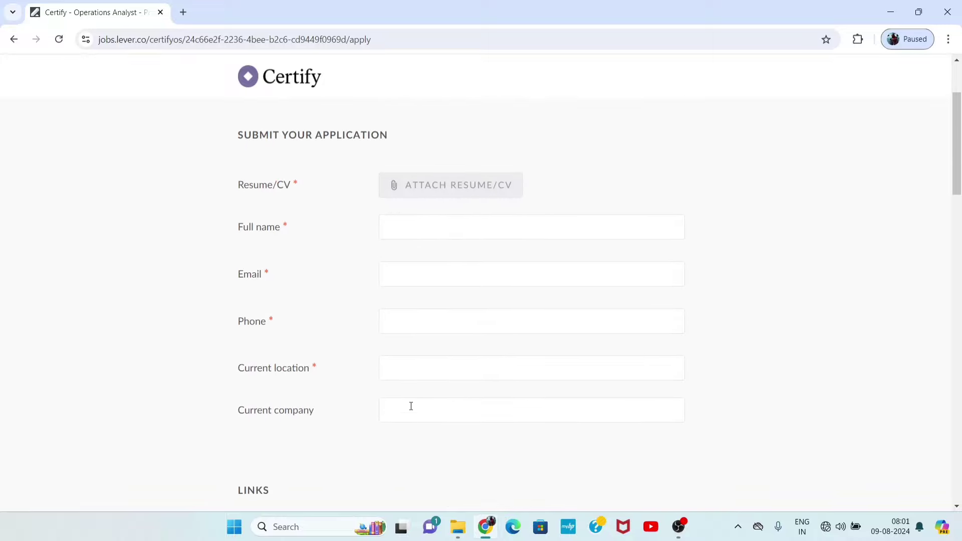
pyautogui.scroll(-10, 411, 406)
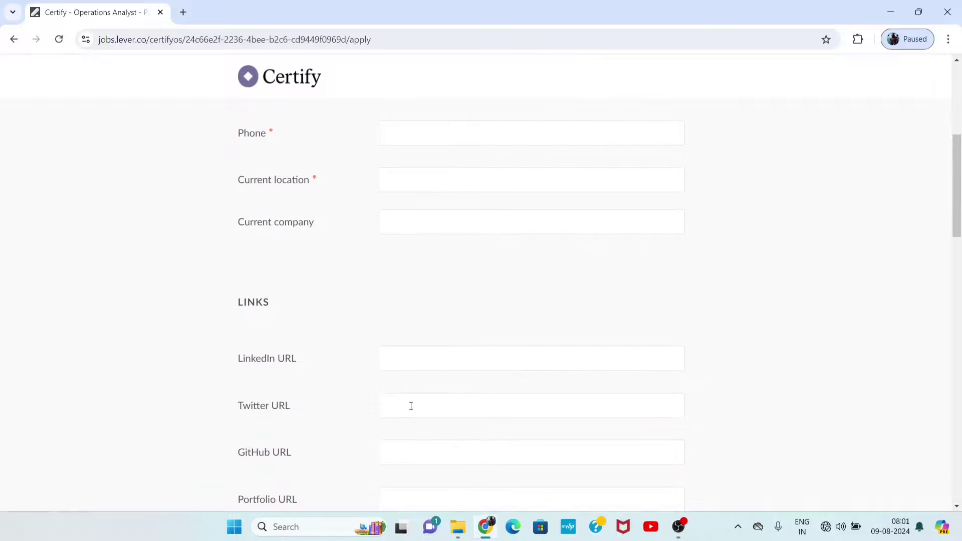
pyautogui.scroll(-1, 412, 411)
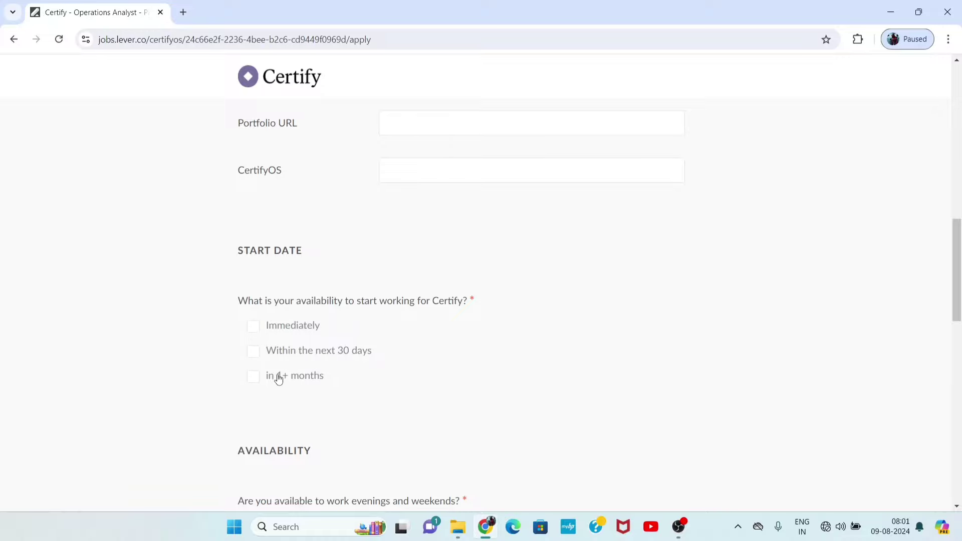
# Answer the question about availability to start working for Certify with only Immediately selected
pyautogui.scroll(2, 283, 403)
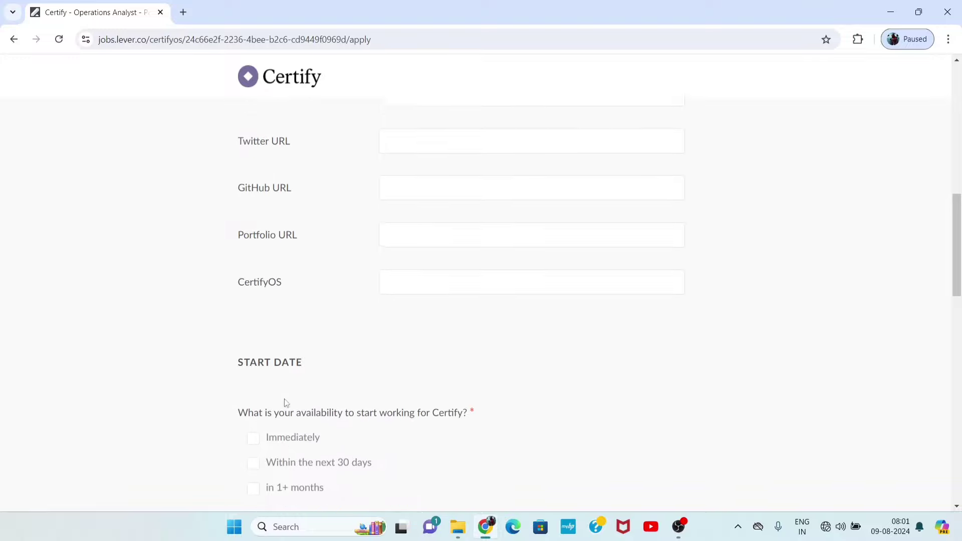
pyautogui.scroll(-2, 277, 428)
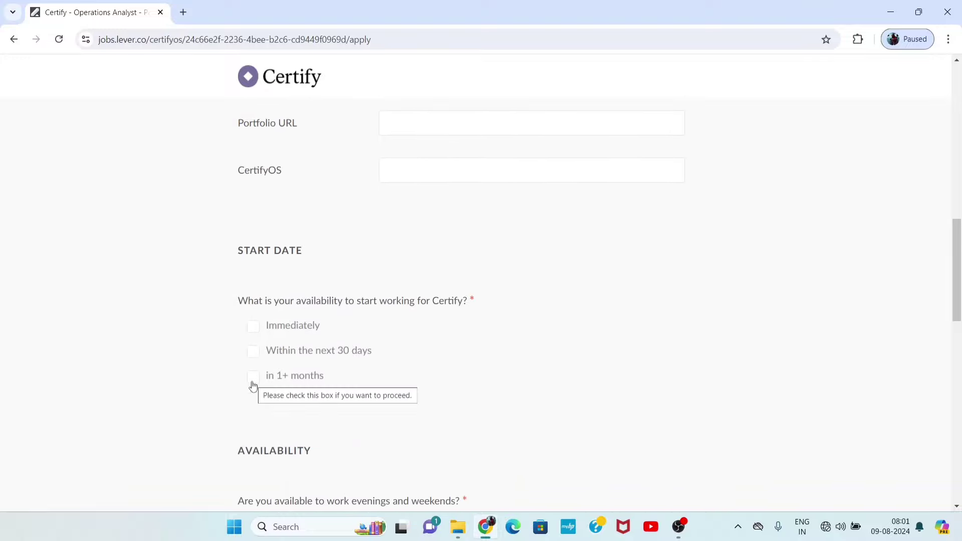
pyautogui.click(254, 385)
pyautogui.click(253, 355)
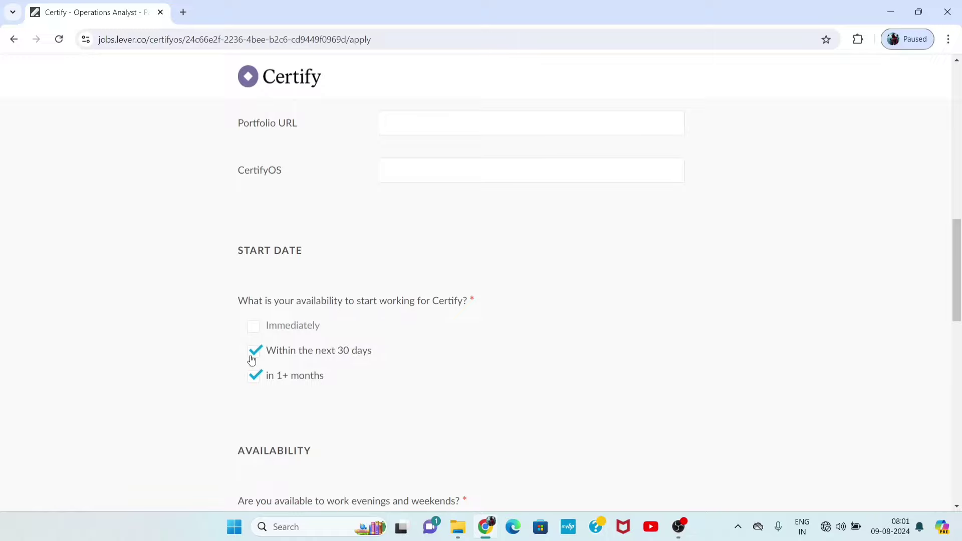
pyautogui.click(254, 379)
pyautogui.click(252, 333)
pyautogui.click(254, 354)
# Examine the evening and weekend availability, desired salary and additional information questions, and review the whole application form
pyautogui.scroll(-1, 281, 398)
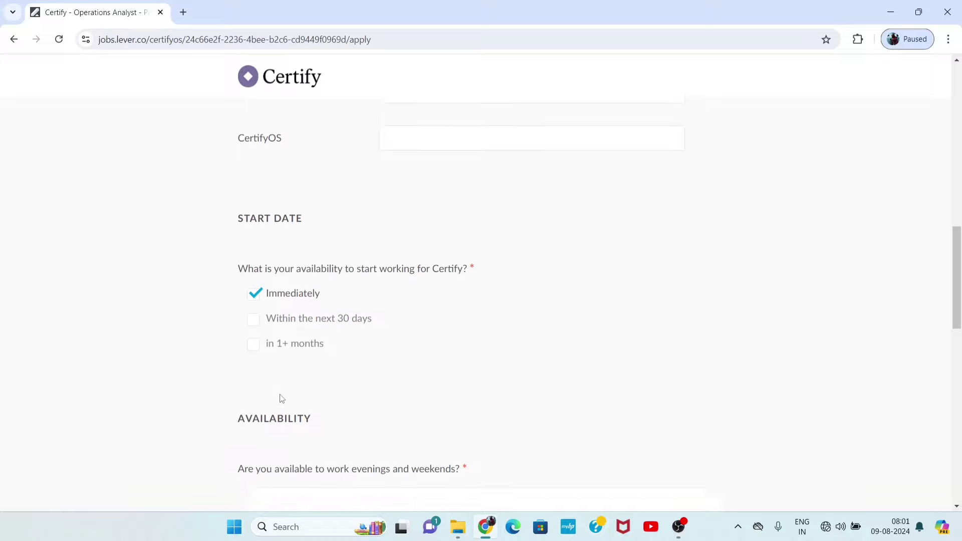
pyautogui.scroll(-3, 282, 399)
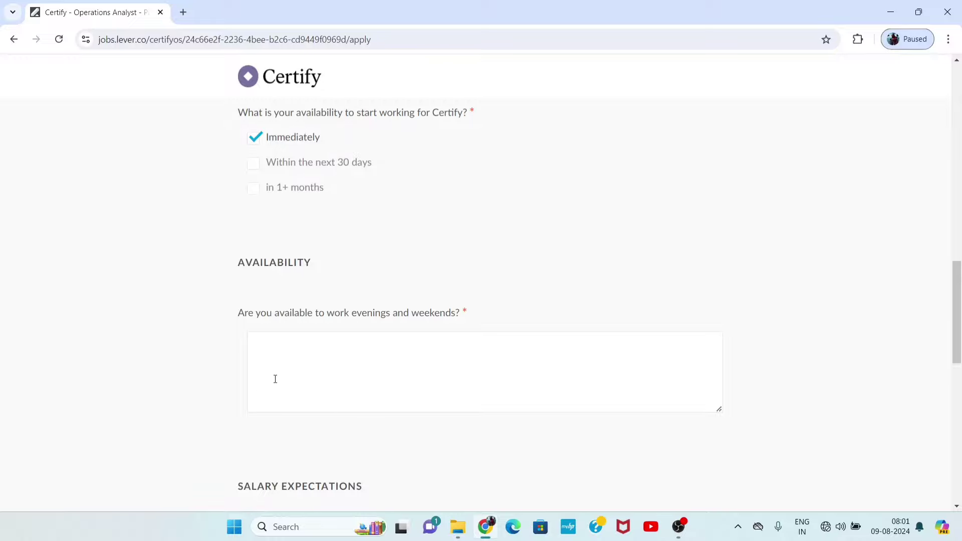
pyautogui.scroll(-6, 260, 396)
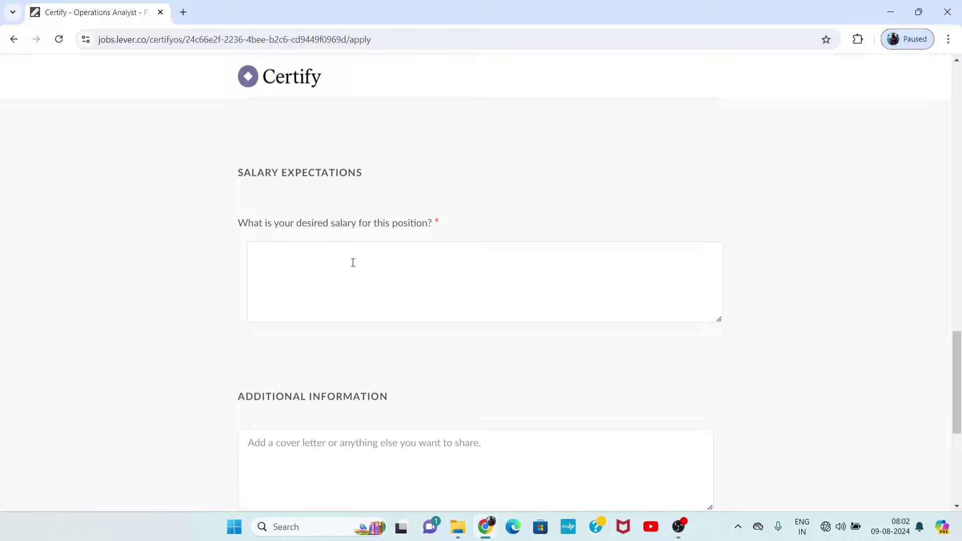
pyautogui.scroll(-5, 366, 426)
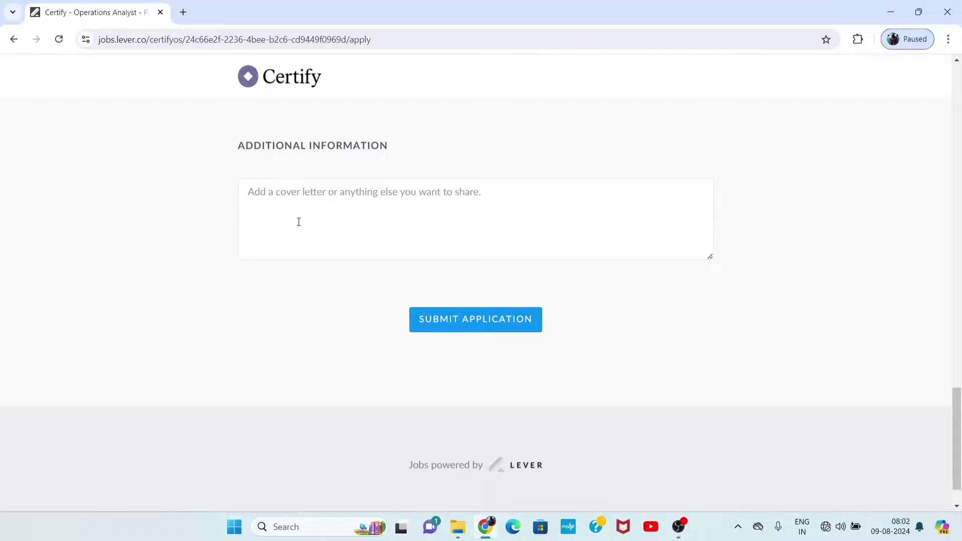
pyautogui.scroll(15, 302, 228)
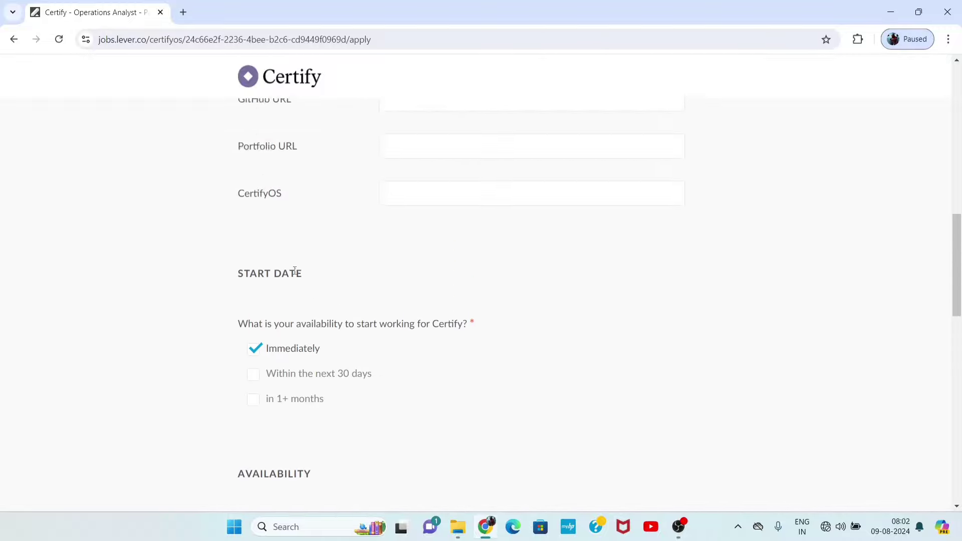
pyautogui.scroll(10, 273, 284)
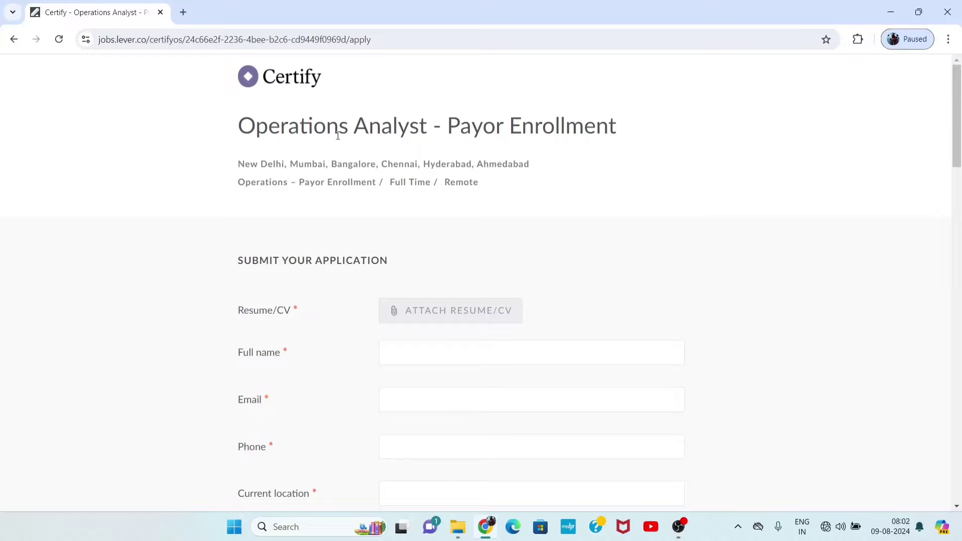
pyautogui.scroll(-2, 521, 257)
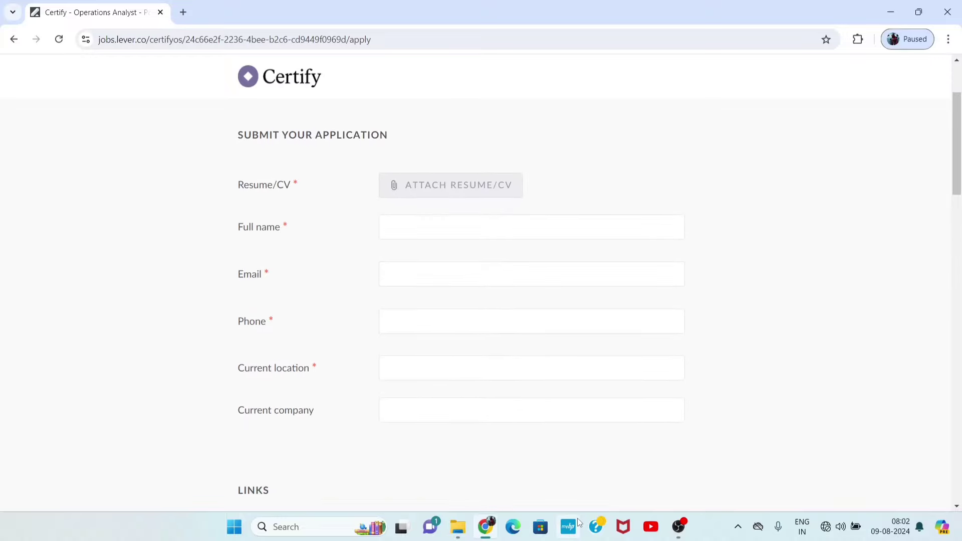
pyautogui.scroll(-15, 434, 464)
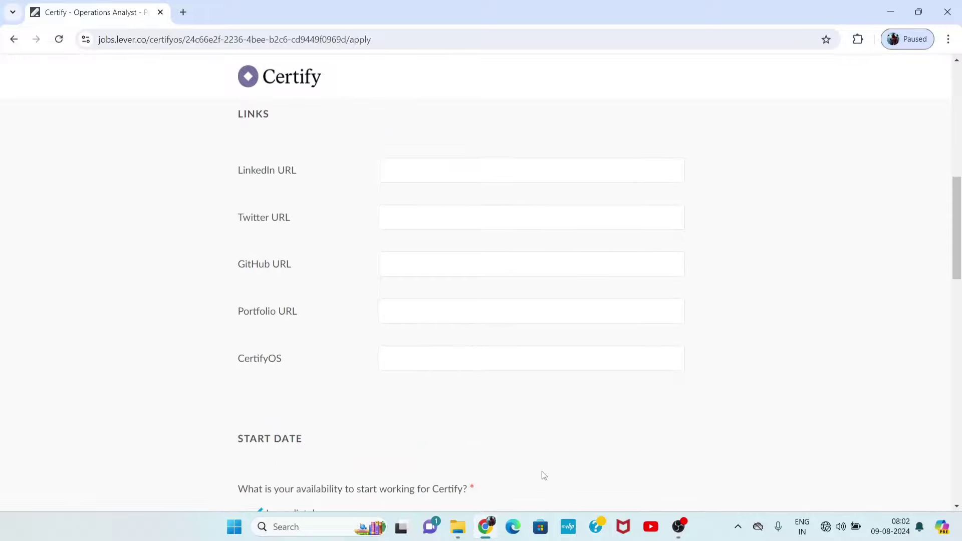
pyautogui.scroll(-12, 535, 462)
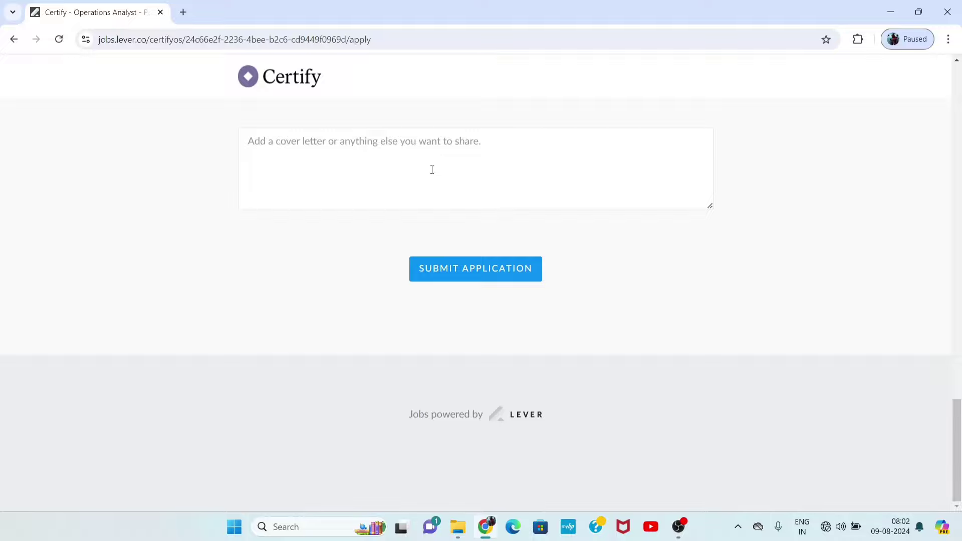
pyautogui.scroll(4, 432, 167)
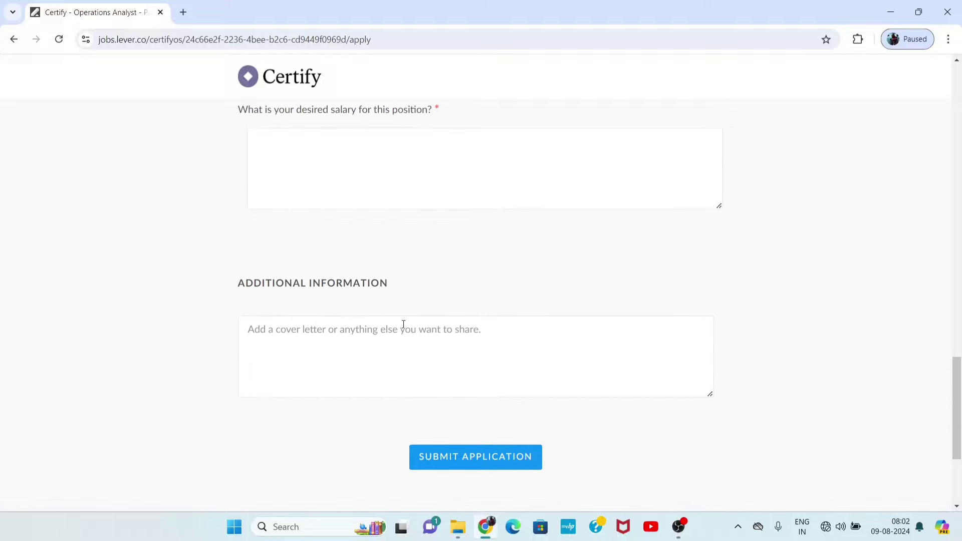
pyautogui.scroll(5, 402, 330)
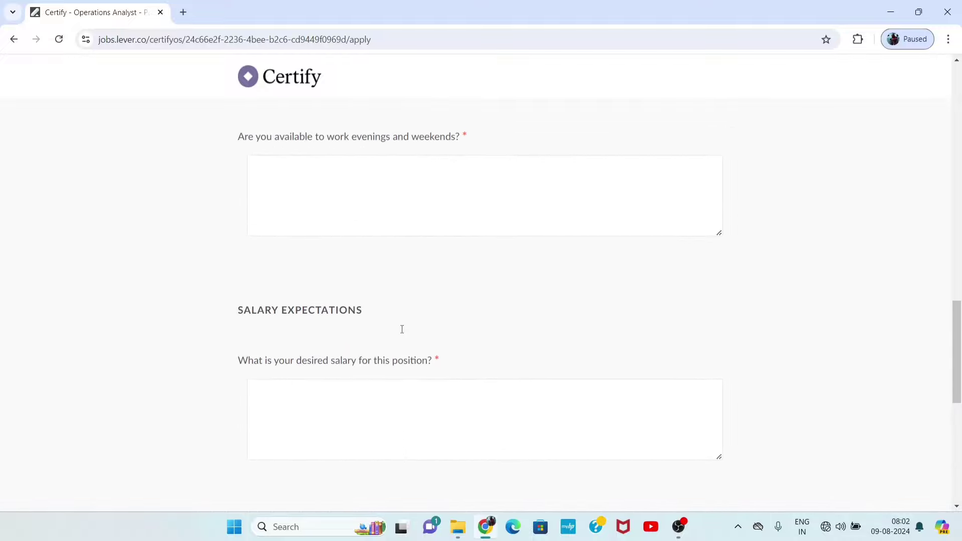
pyautogui.scroll(-6, 400, 333)
pyautogui.scroll(19, 398, 337)
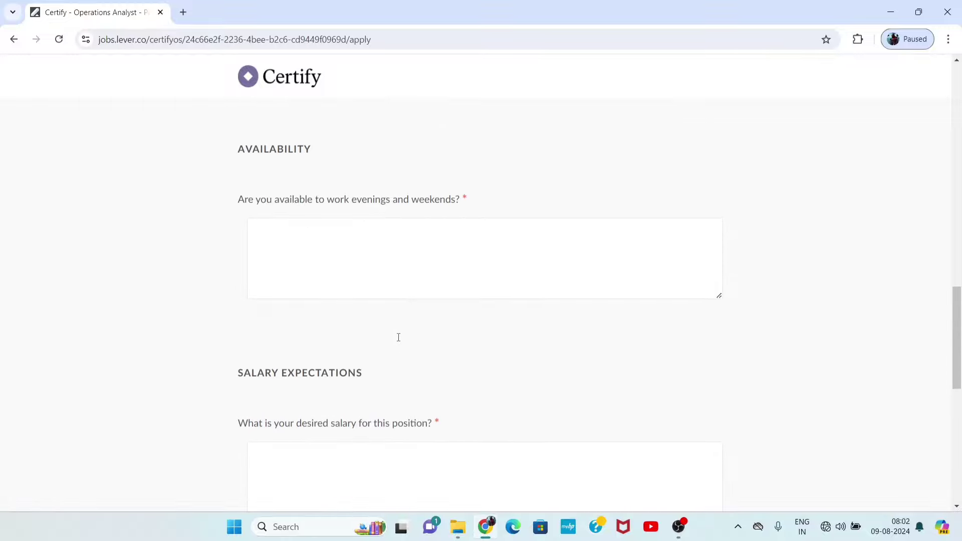
pyautogui.scroll(5, 398, 339)
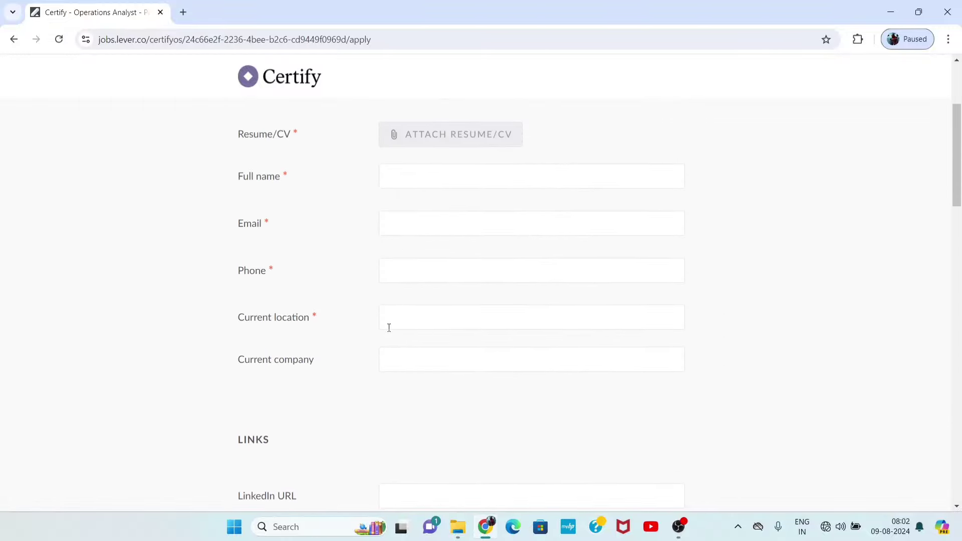
pyautogui.scroll(4, 389, 328)
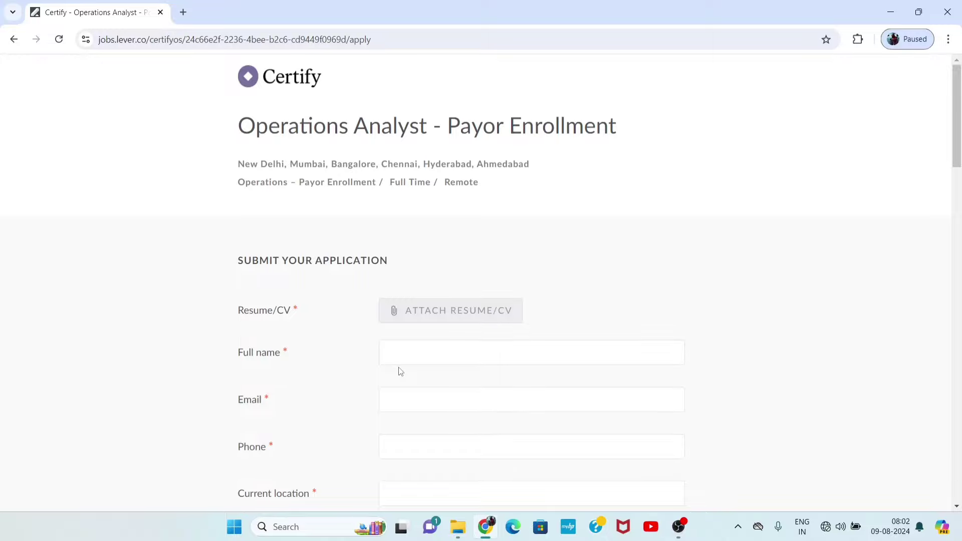
pyautogui.scroll(-6, 401, 372)
pyautogui.scroll(-7, 404, 378)
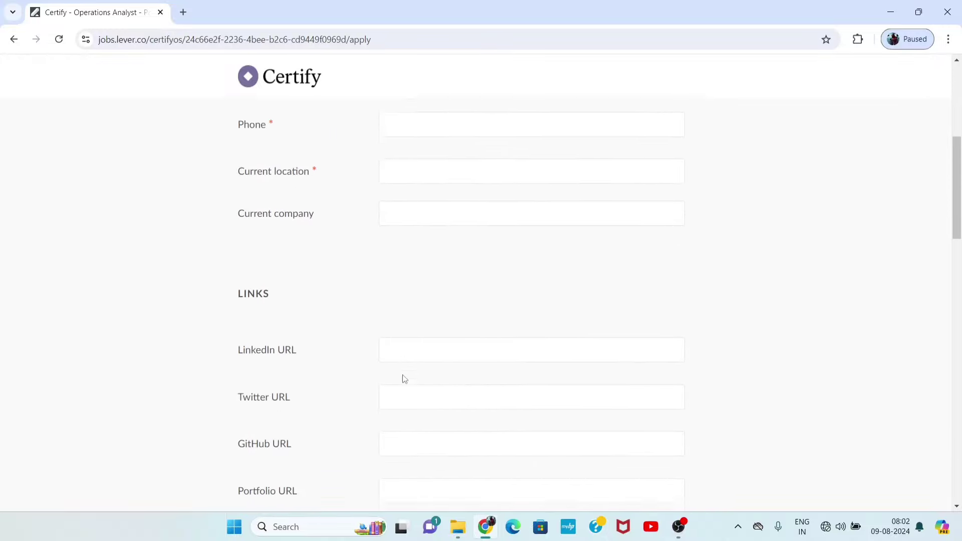
# Review the application form from the Resume/CV and contact fields through the start date, salary expectations and additional information sections
pyautogui.scroll(6, 403, 377)
pyautogui.scroll(7, 403, 377)
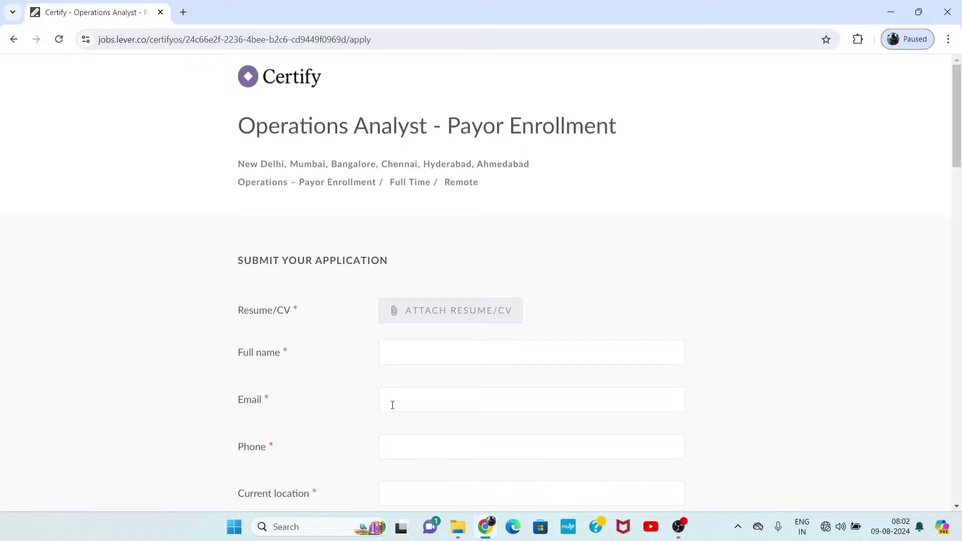
pyautogui.scroll(-14, 393, 404)
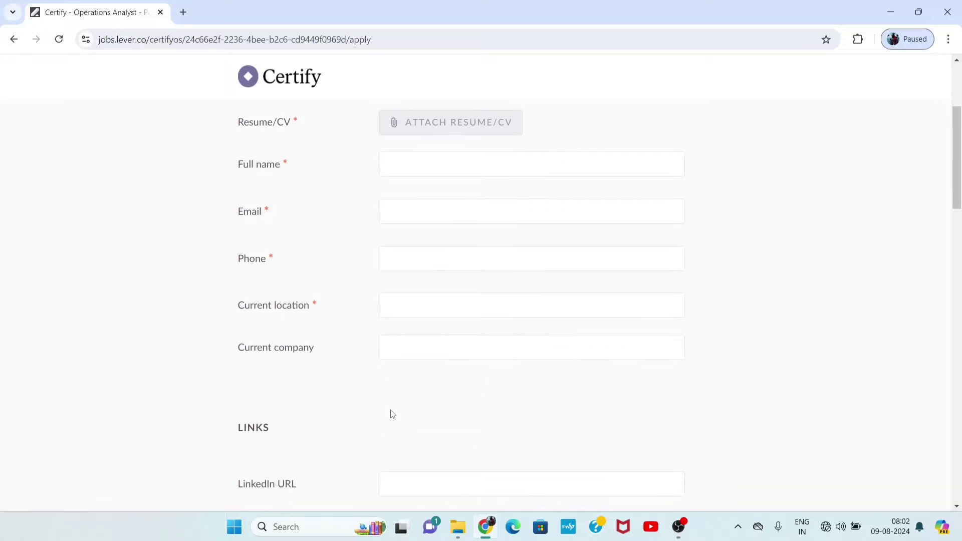
pyautogui.scroll(-2, 383, 419)
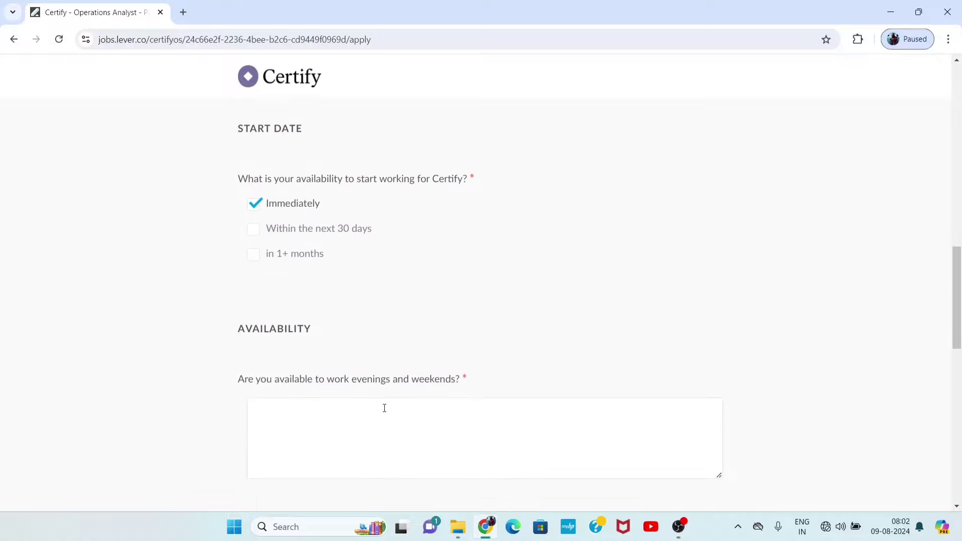
pyautogui.scroll(9, 389, 404)
pyautogui.scroll(7, 389, 407)
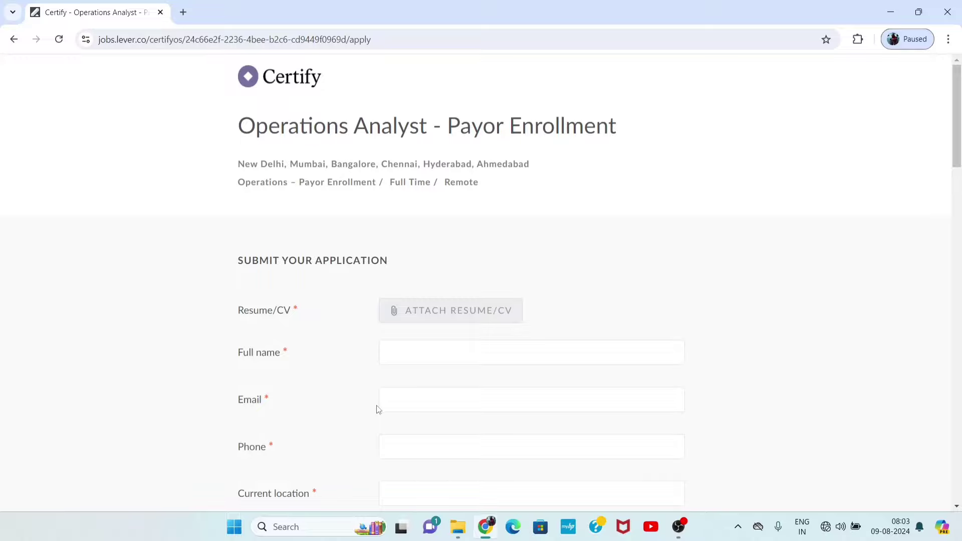
pyautogui.scroll(-20, 415, 336)
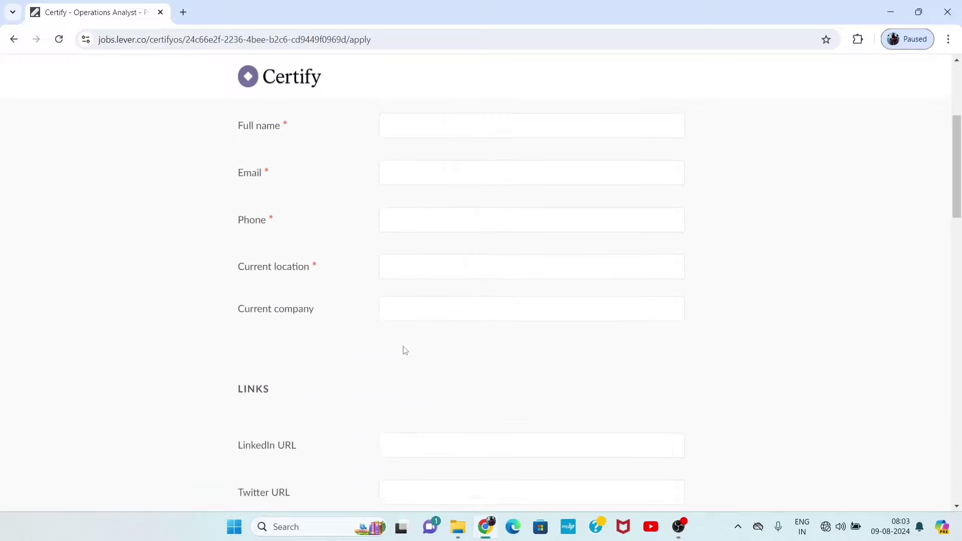
pyautogui.scroll(-2, 403, 363)
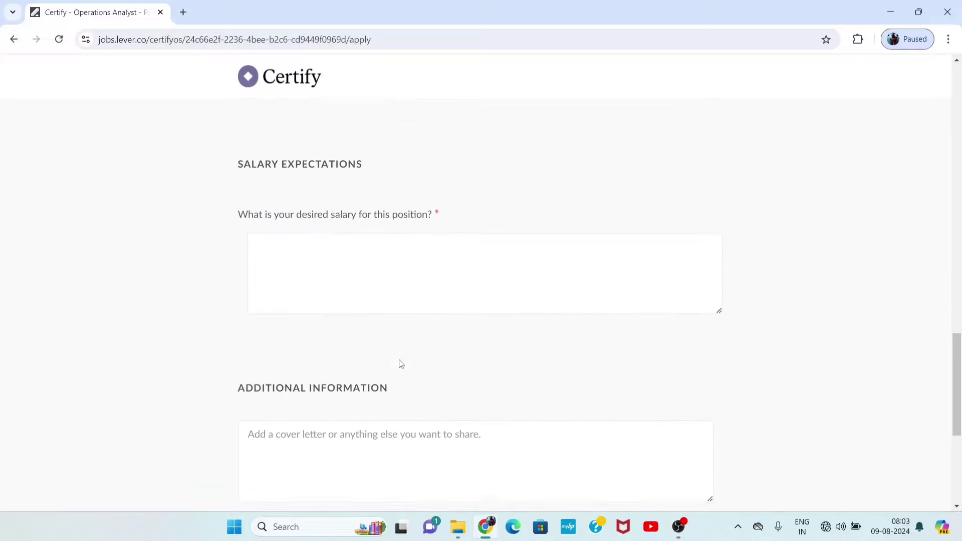
pyautogui.scroll(15, 403, 364)
pyautogui.scroll(10, 401, 364)
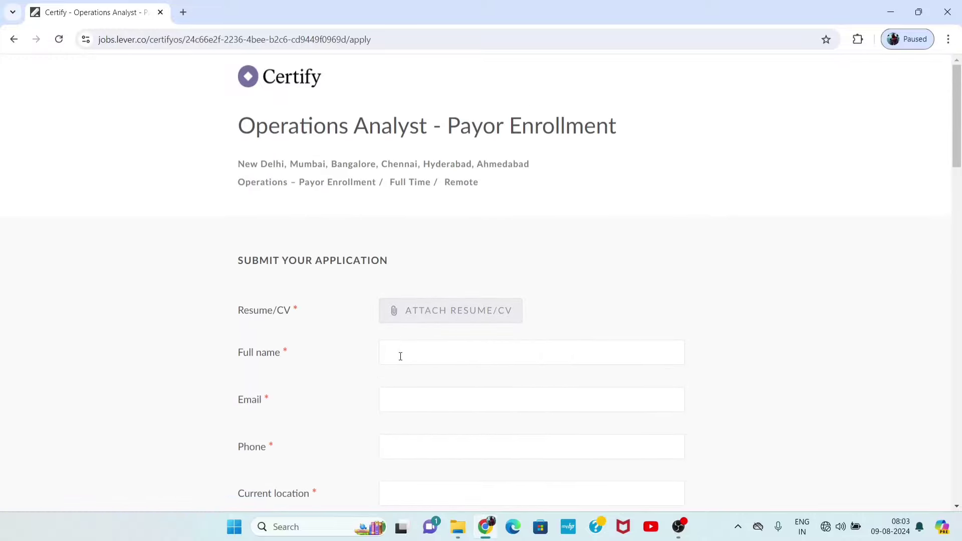
pyautogui.scroll(-20, 400, 356)
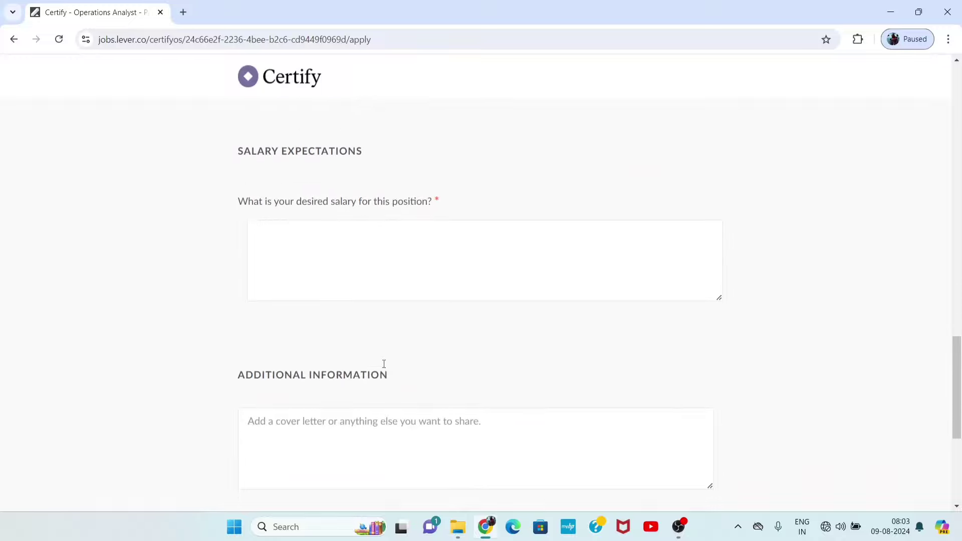
pyautogui.scroll(-1, 384, 364)
# Select the full web address of the Operations Analyst - Payor Enrollment application page
pyautogui.scroll(14, 384, 369)
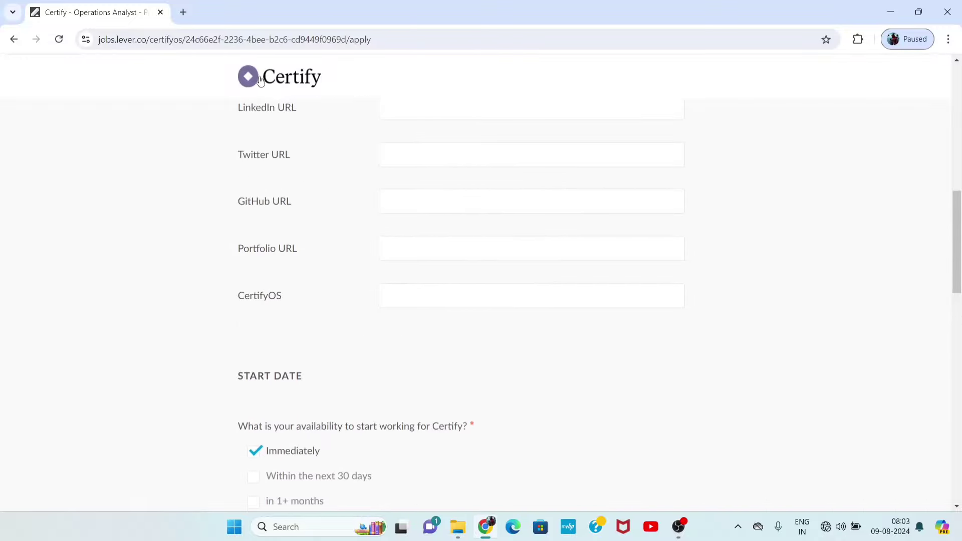
pyautogui.scroll(6, 294, 107)
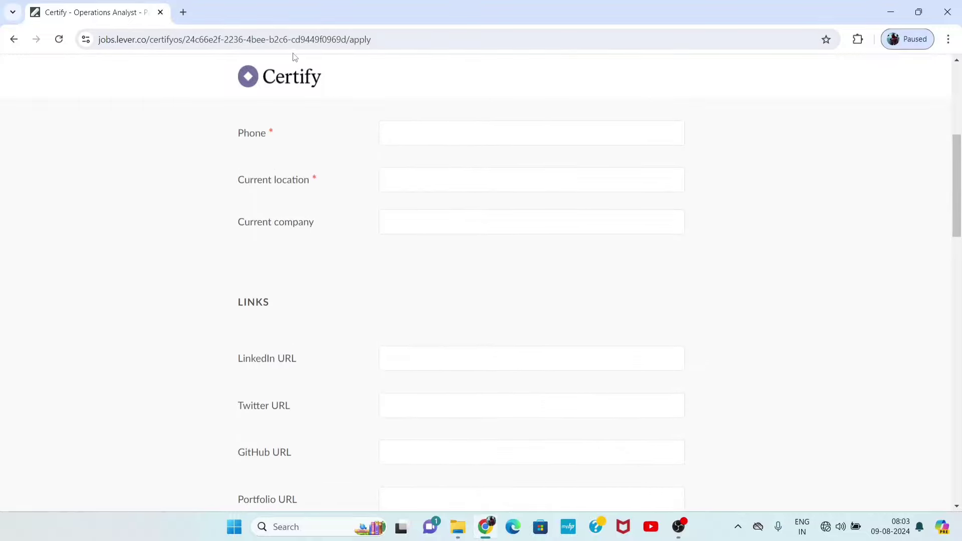
pyautogui.moveTo(408, 32); pyautogui.dragTo(54, 6)
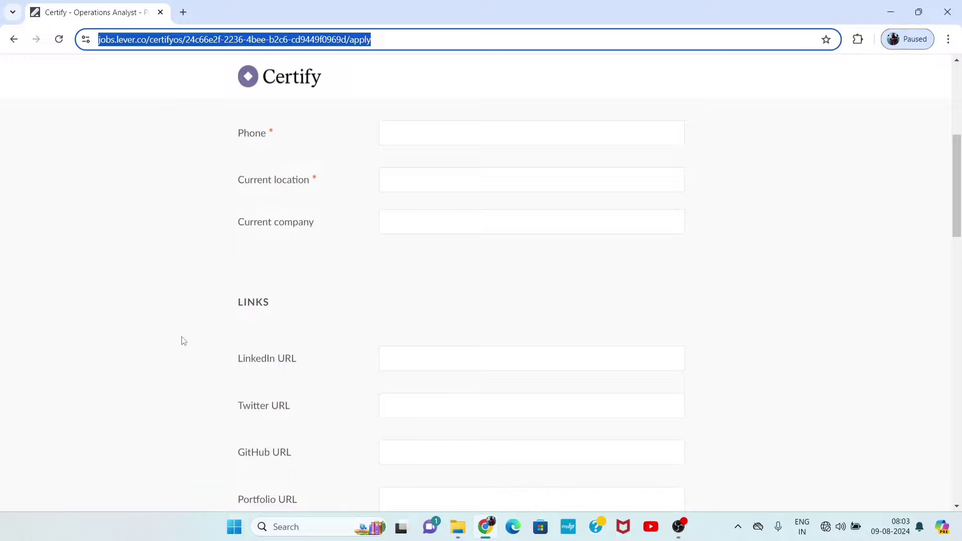
# Recheck the job heading, required personal details, profile links, availability and desired salary questions, and clear the web address selection
pyautogui.scroll(6, 178, 351)
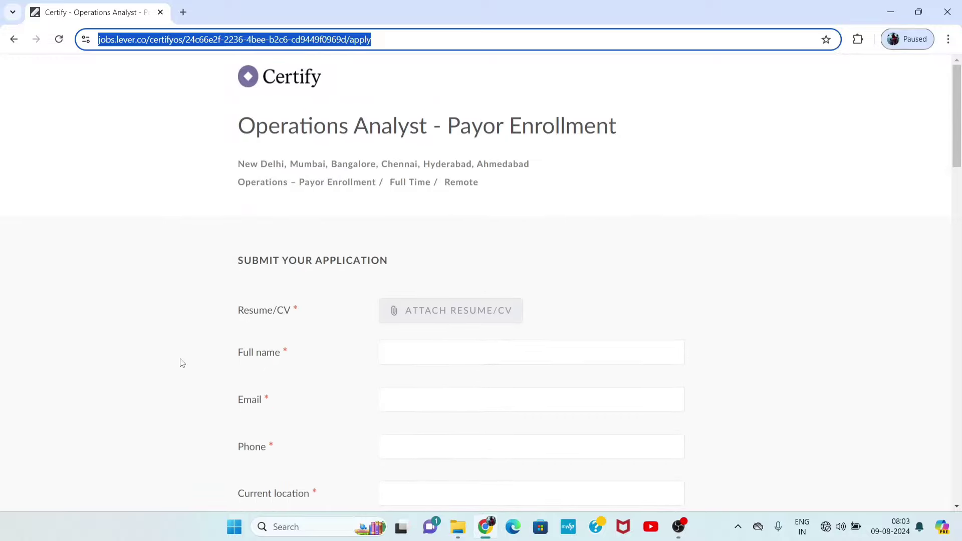
pyautogui.scroll(-2, 179, 371)
pyautogui.scroll(-15, 172, 393)
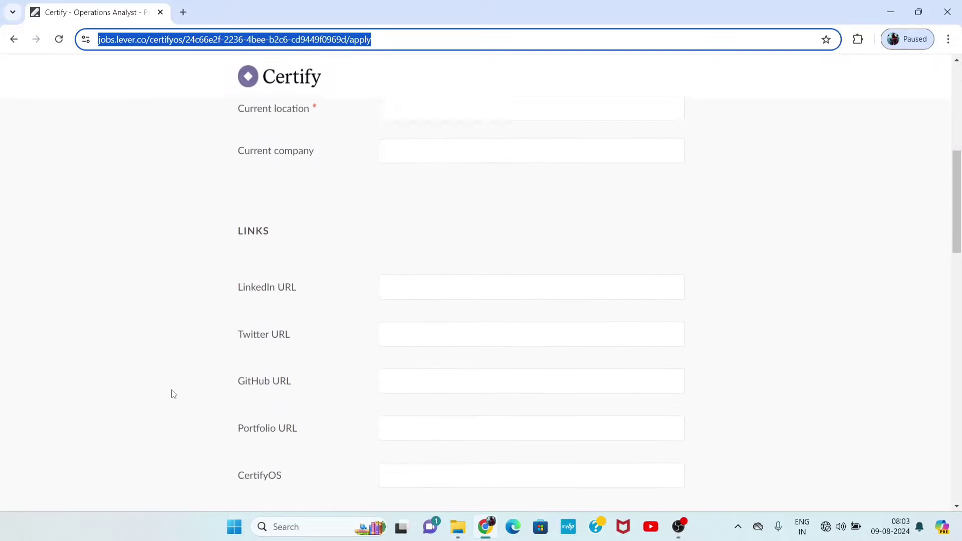
pyautogui.scroll(-12, 172, 389)
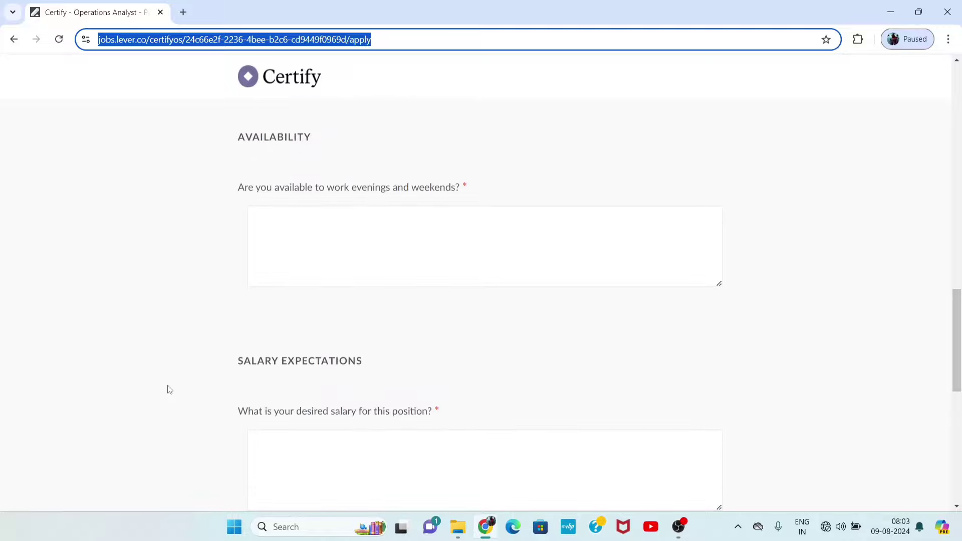
pyautogui.scroll(15, 158, 395)
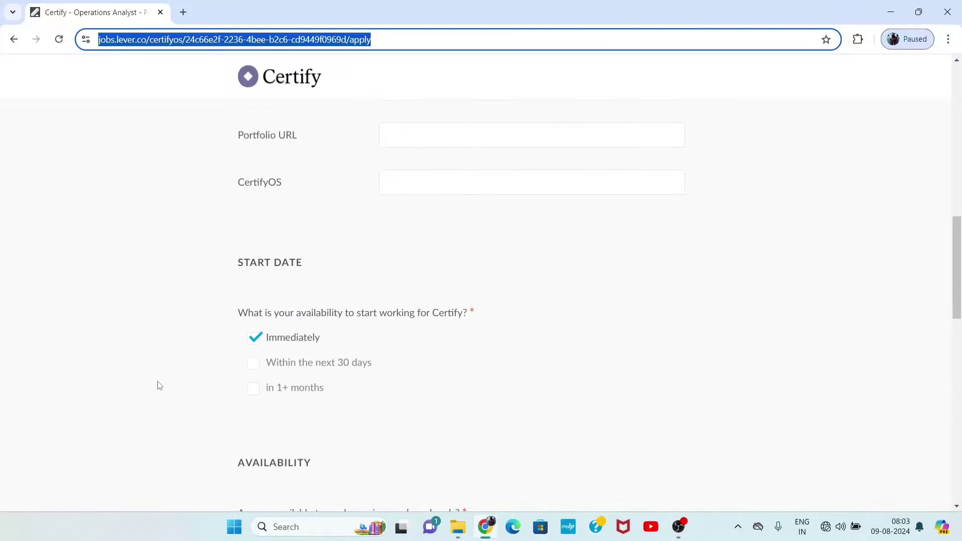
pyautogui.scroll(13, 159, 390)
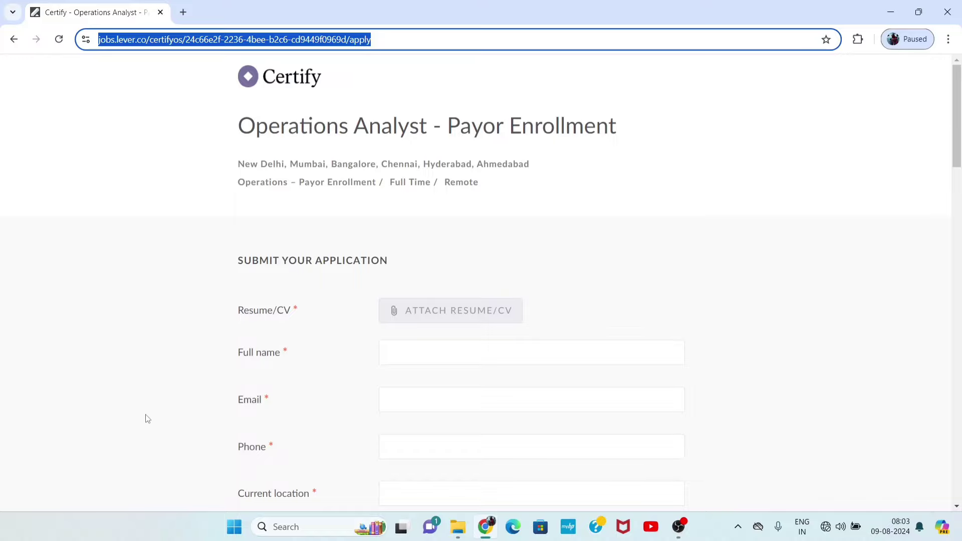
pyautogui.scroll(-3, 136, 421)
pyautogui.scroll(3, 128, 430)
pyautogui.scroll(-1, 119, 445)
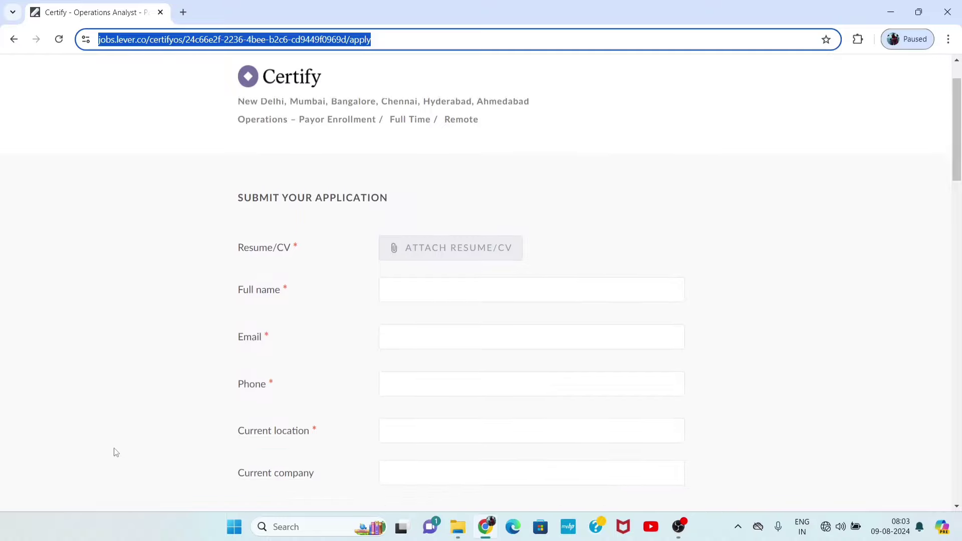
pyautogui.scroll(-2, 116, 453)
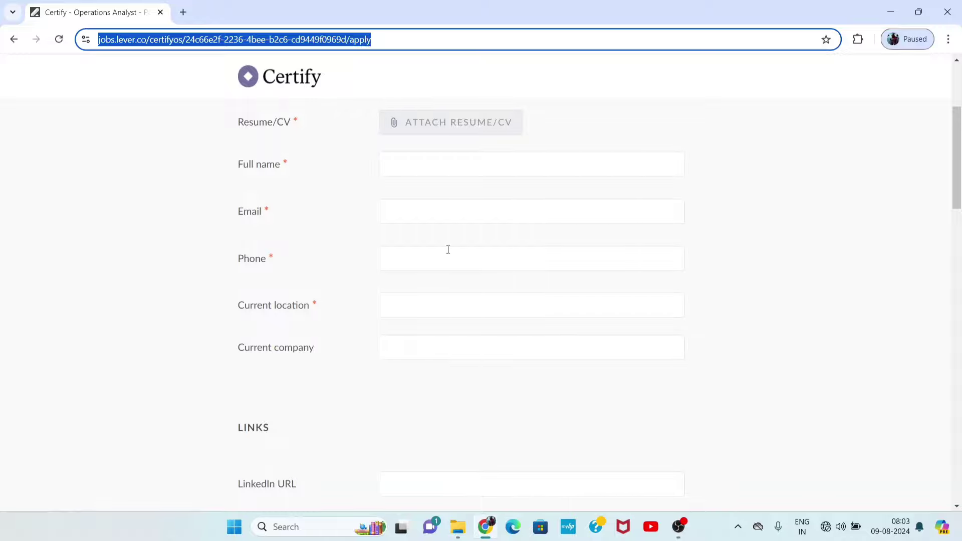
pyautogui.scroll(-8, 446, 249)
pyautogui.scroll(-12, 438, 266)
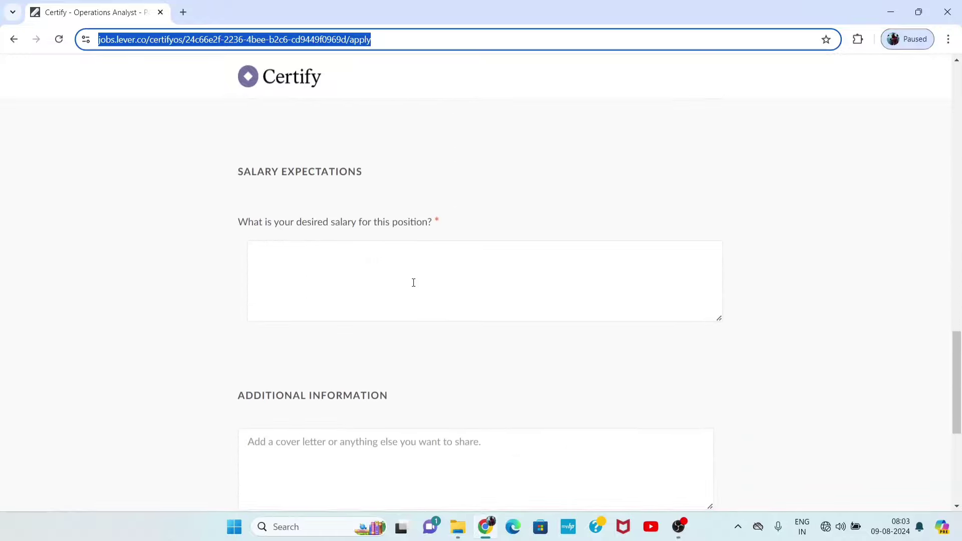
pyautogui.scroll(20, 392, 301)
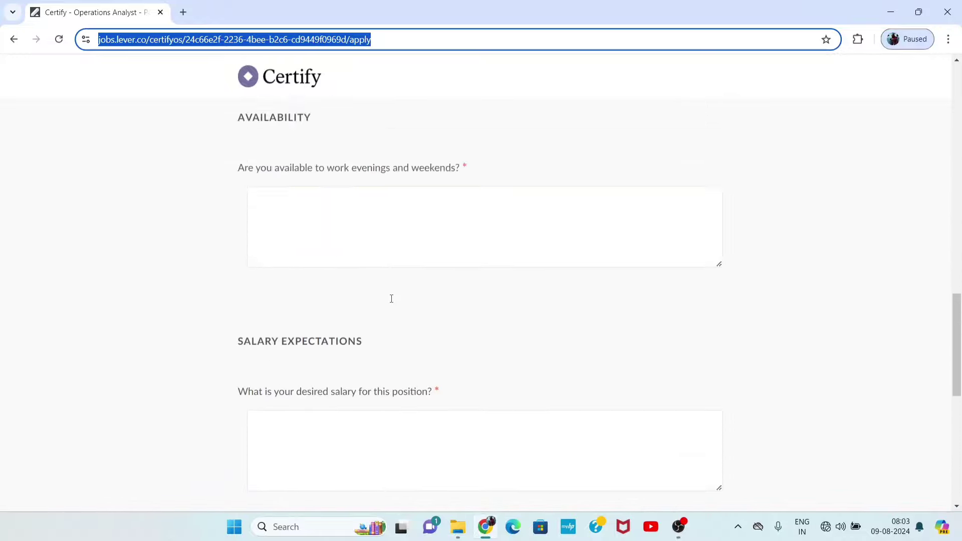
pyautogui.scroll(9, 393, 294)
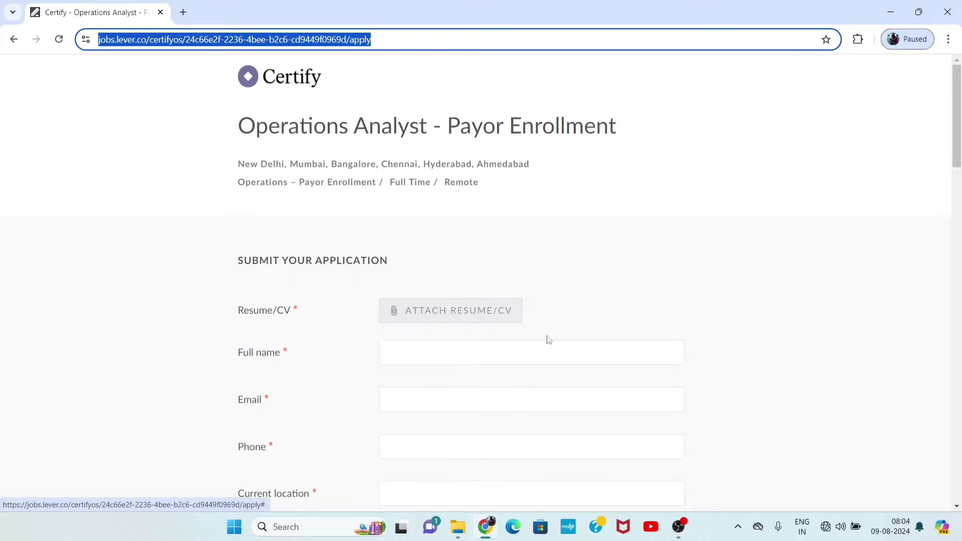
pyautogui.click(587, 323)
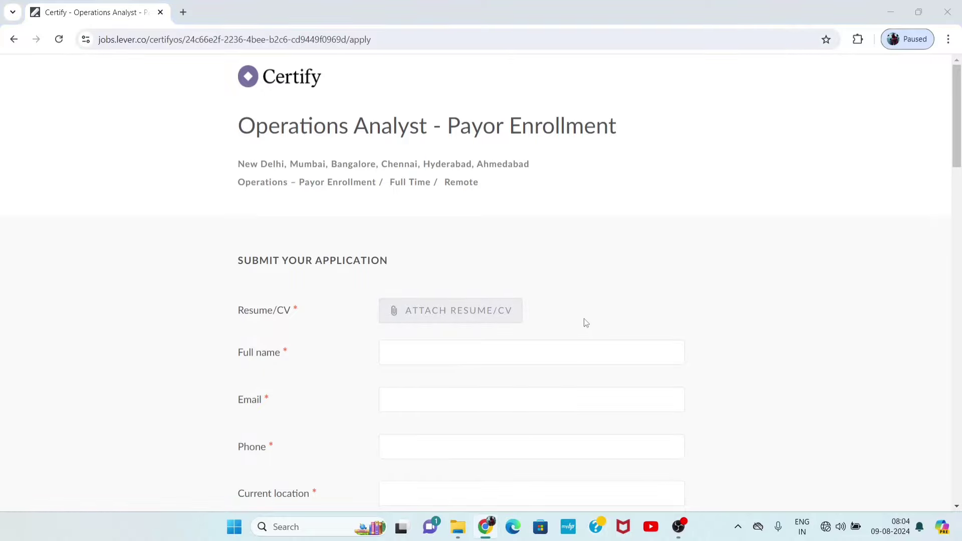